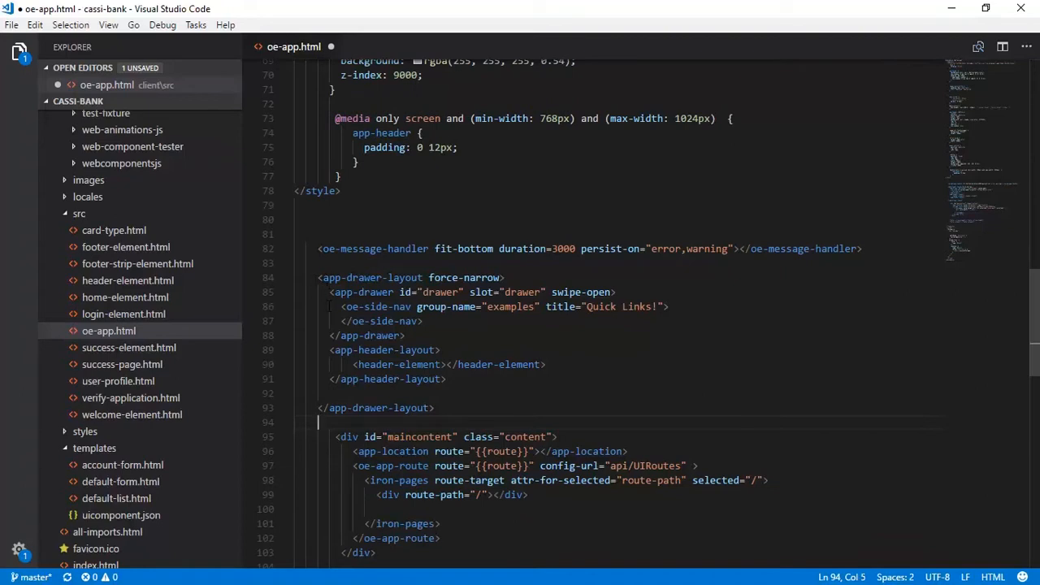
# Review the oe-side-nav, app-drawer and app-drawer-layout markup with its 'Quick Links!' title in oe-app.html.
pyautogui.moveTo(341, 306); pyautogui.dragTo(401, 307)
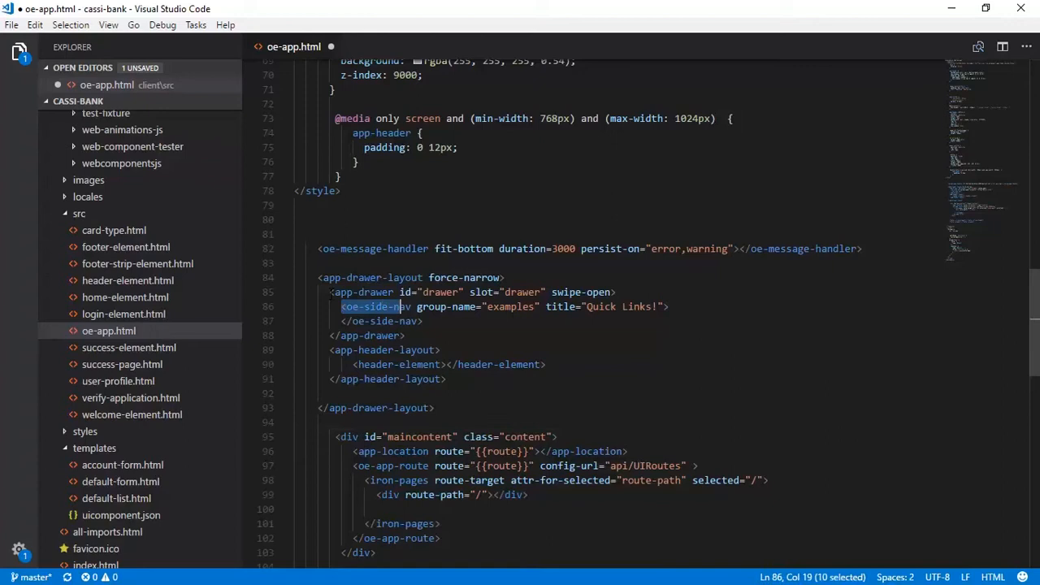
pyautogui.moveTo(331, 292); pyautogui.dragTo(390, 292)
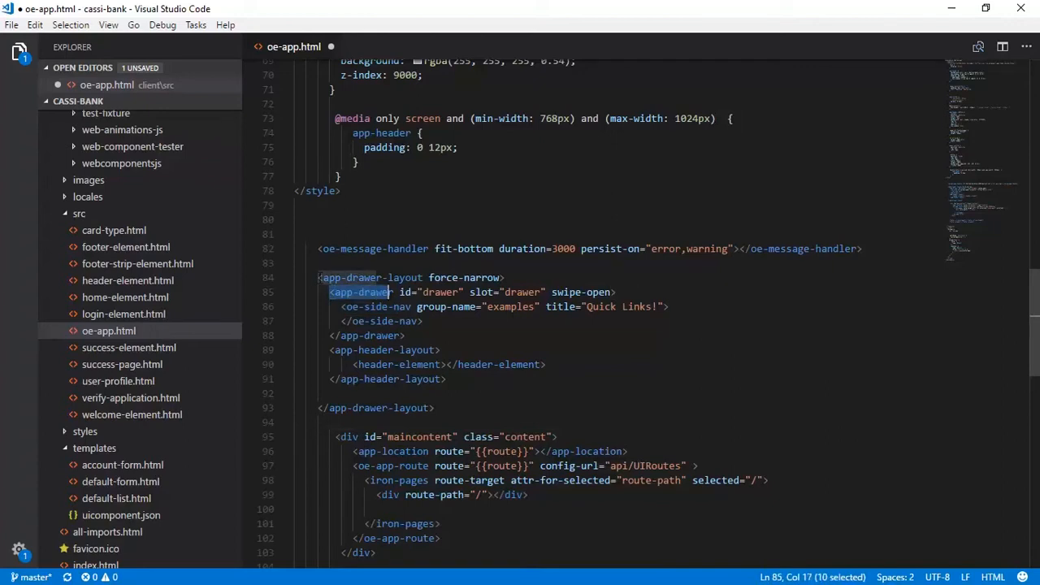
pyautogui.moveTo(312, 277); pyautogui.dragTo(507, 278)
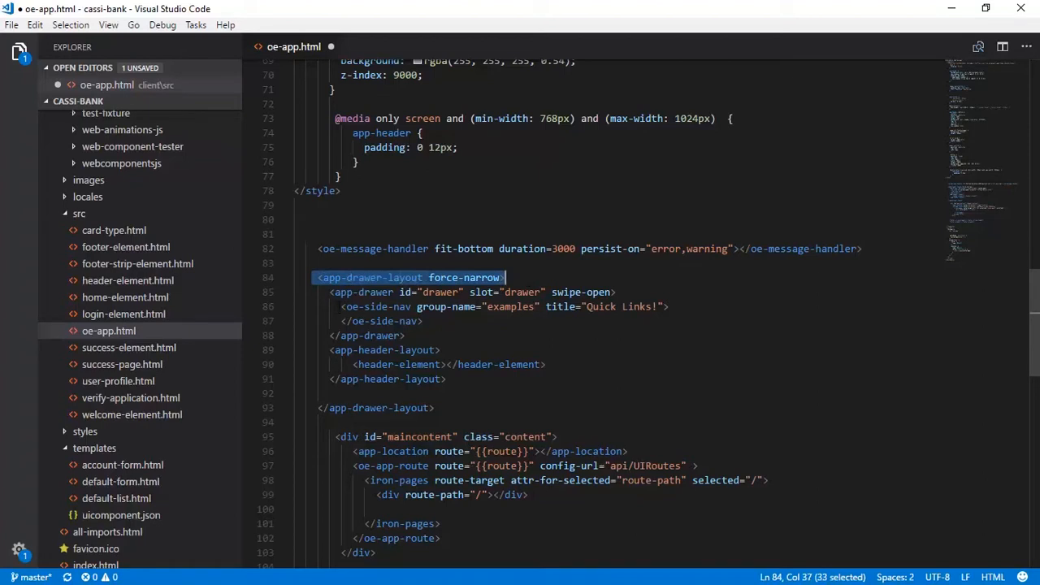
pyautogui.doubleClick(447, 306)
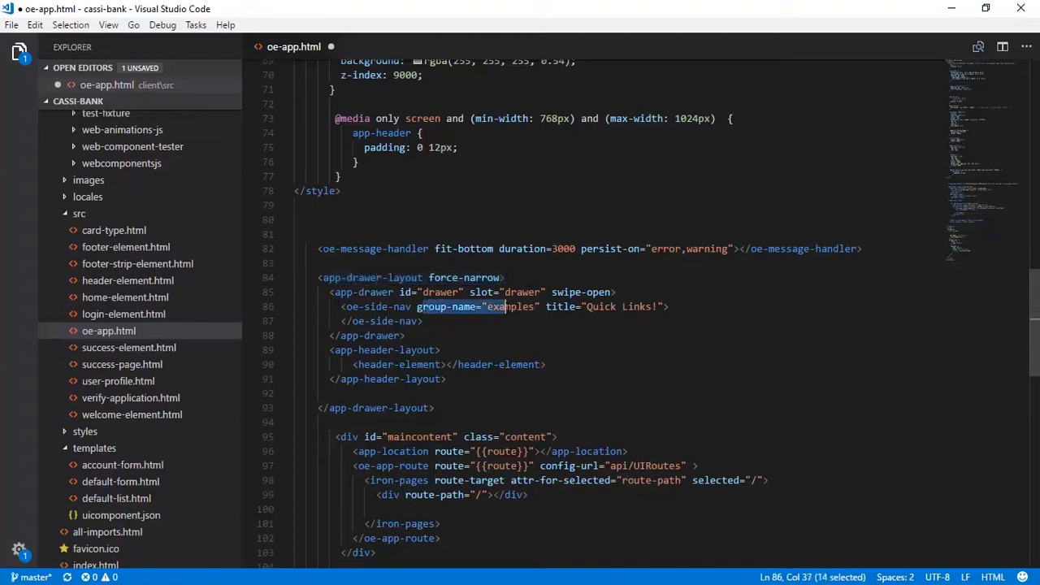
pyautogui.doubleClick(508, 307)
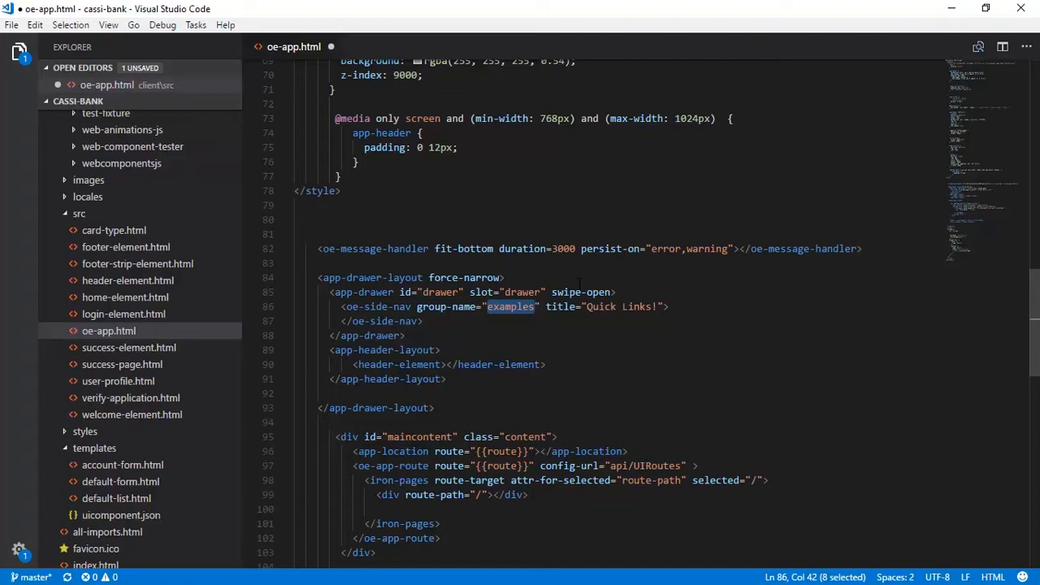
pyautogui.moveTo(587, 307); pyautogui.dragTo(656, 307)
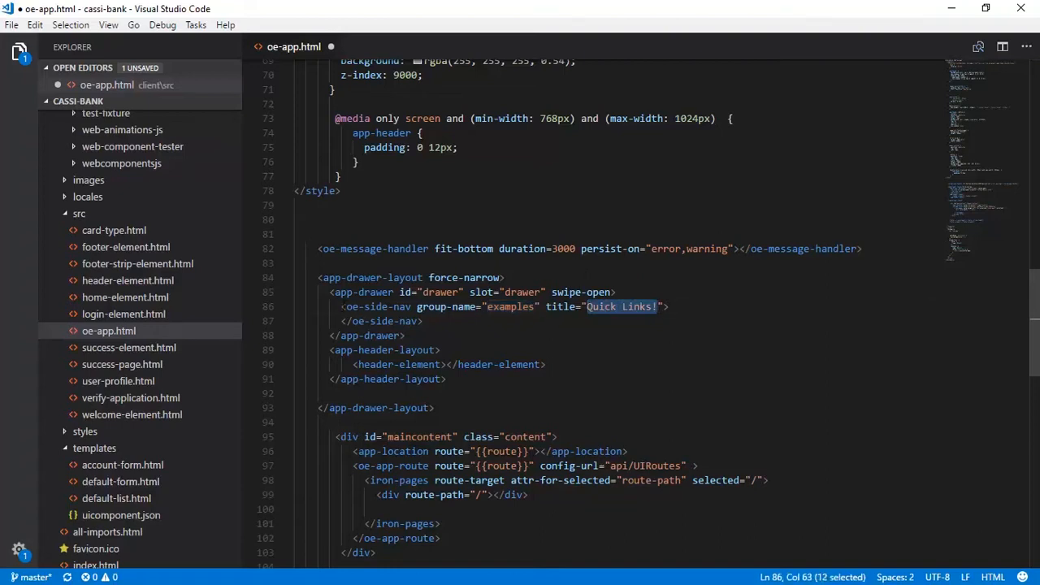
pyautogui.moveTo(342, 307); pyautogui.dragTo(424, 322)
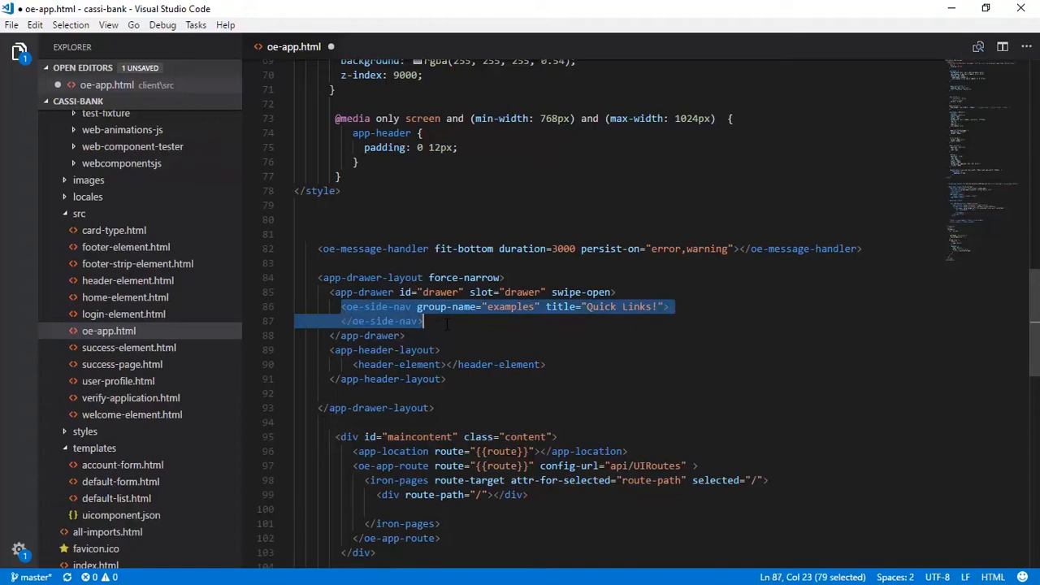
# Reload the CASSI Bank page, reveal the Quick Links drawer with Profile, and go to the API Explorer.
pyautogui.hotkey('alt', 'Tab')
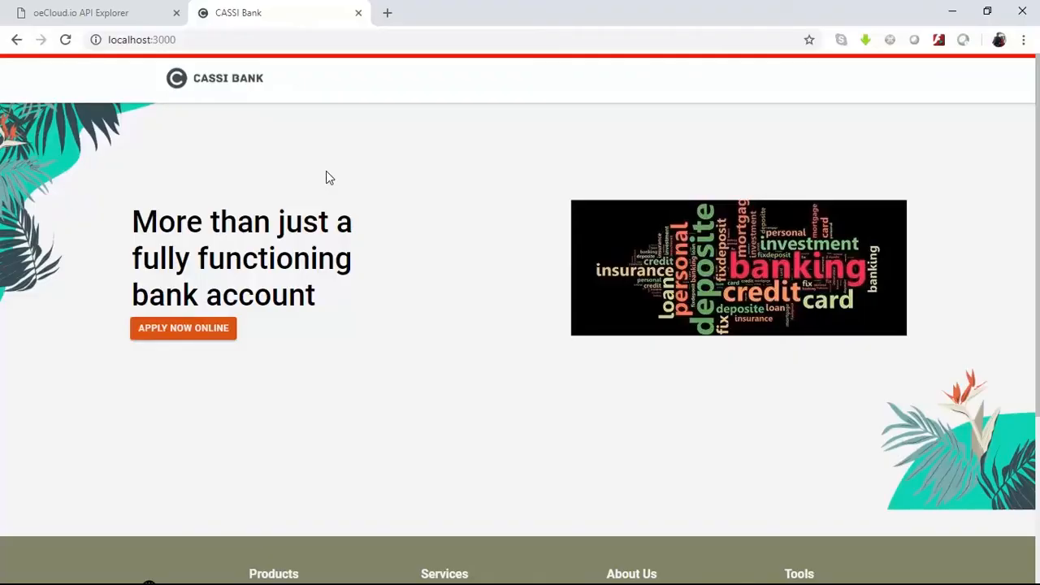
pyautogui.rightClick(326, 173)
pyautogui.click(359, 220)
pyautogui.click(5, 77)
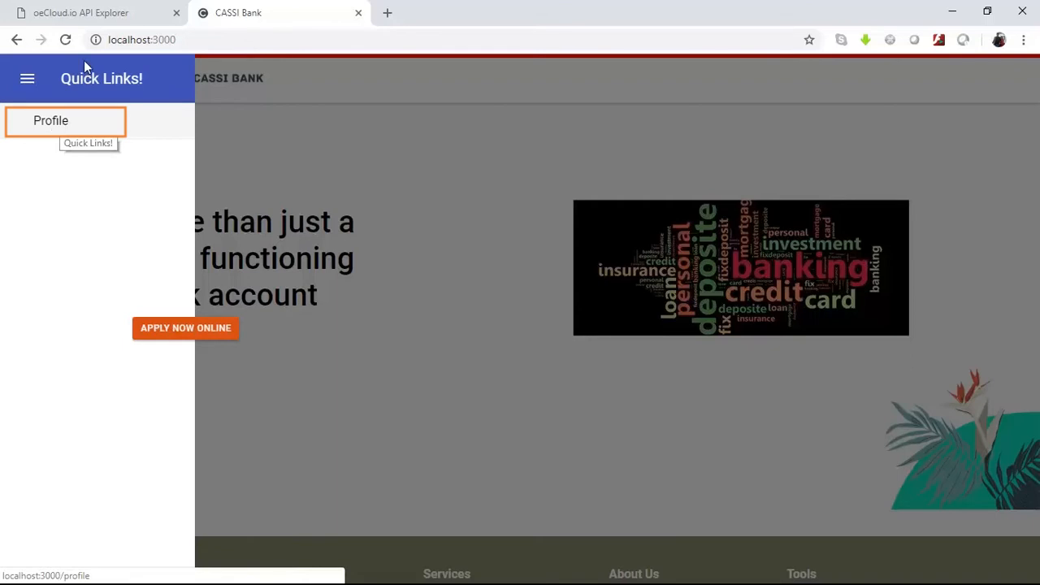
pyautogui.click(91, 15)
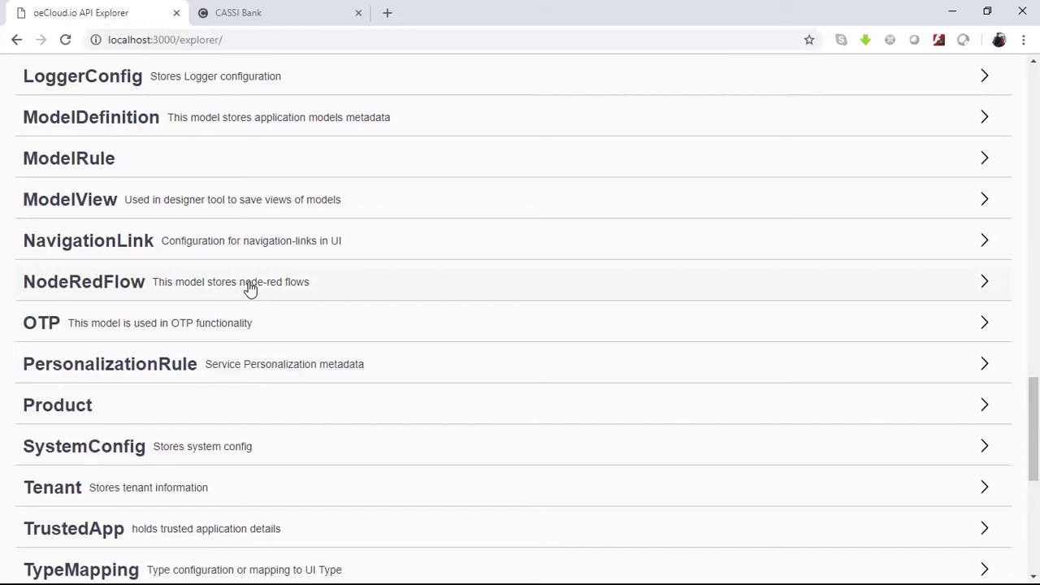
pyautogui.scroll(-5, 250, 286)
pyautogui.scroll(-3, 251, 286)
pyautogui.scroll(2, 250, 286)
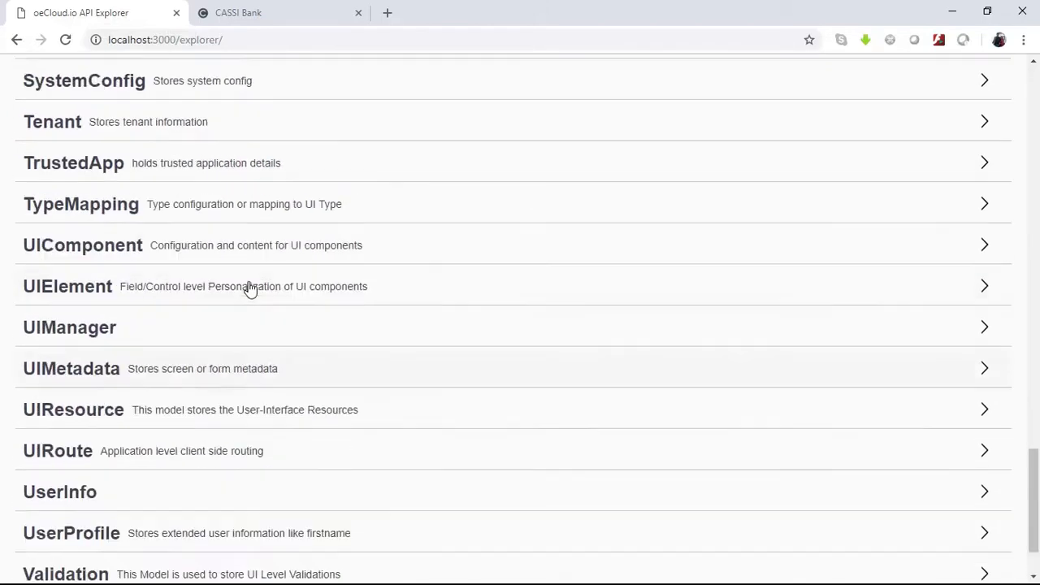
pyautogui.scroll(3, 250, 286)
# Run GET /NavigationLinks and highlight the single Profile record with url /profile in the 200 response.
pyautogui.click(173, 91)
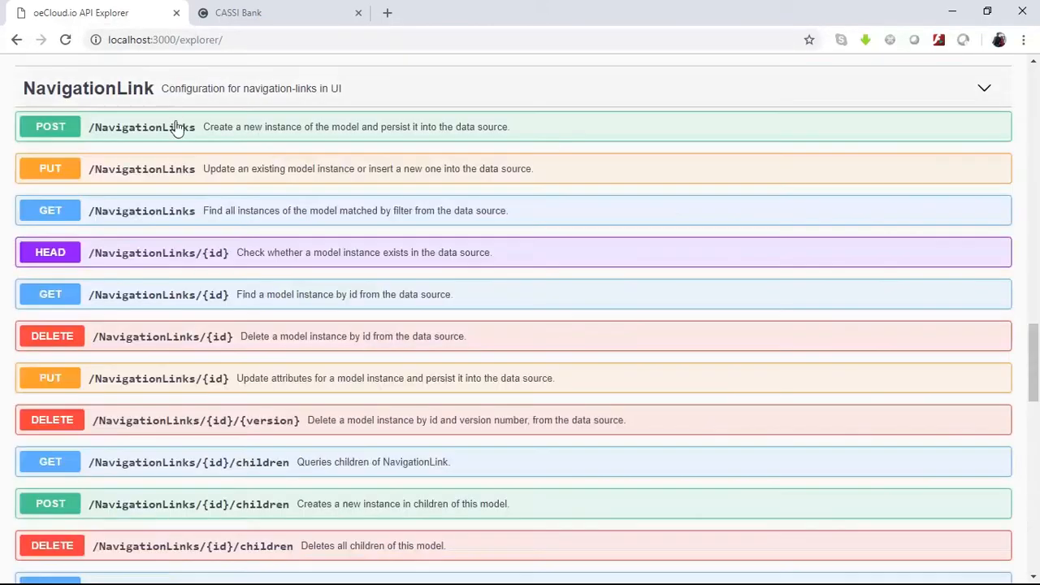
pyautogui.click(188, 212)
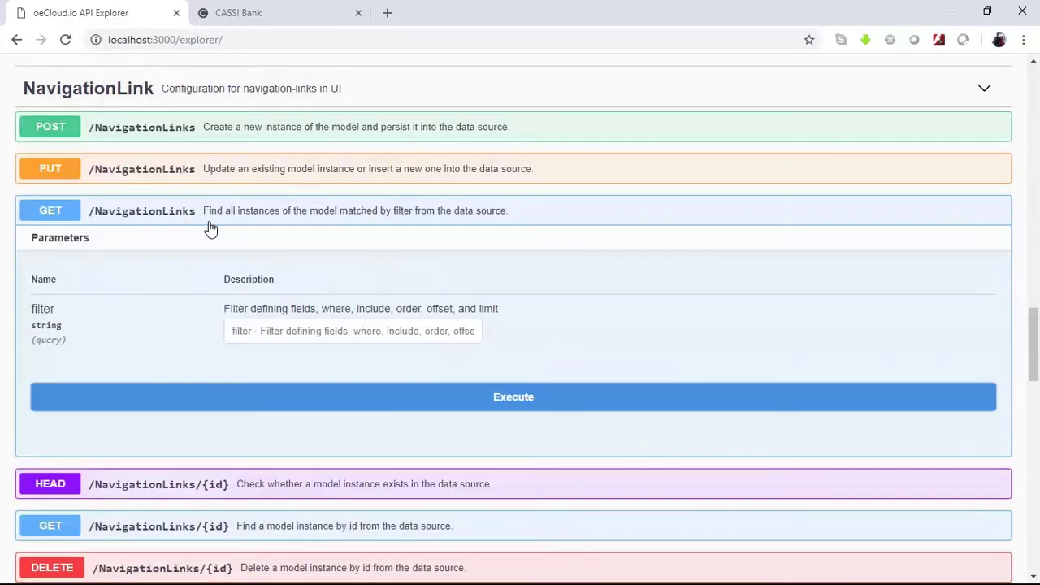
pyautogui.click(556, 399)
pyautogui.scroll(-4, 553, 393)
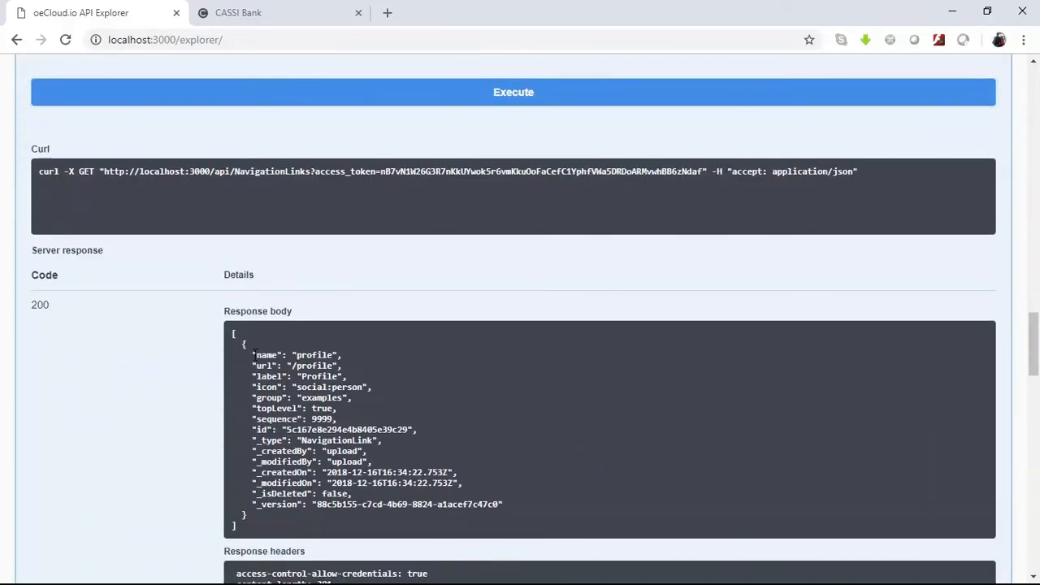
pyautogui.moveTo(253, 355); pyautogui.dragTo(345, 366)
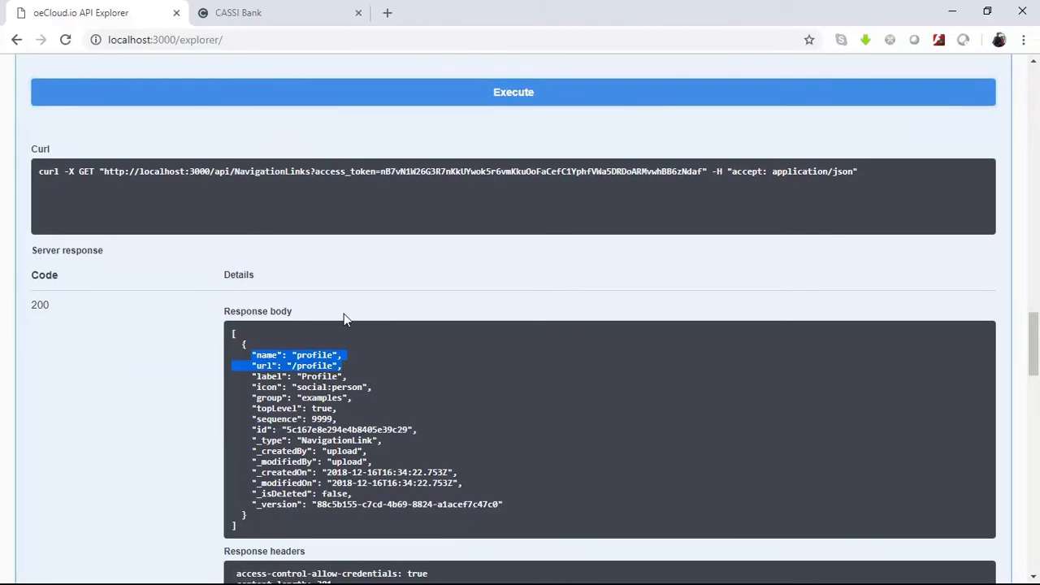
# Return to the CASSI Bank tab where the Quick Links drawer lists Profile.
pyautogui.click(244, 12)
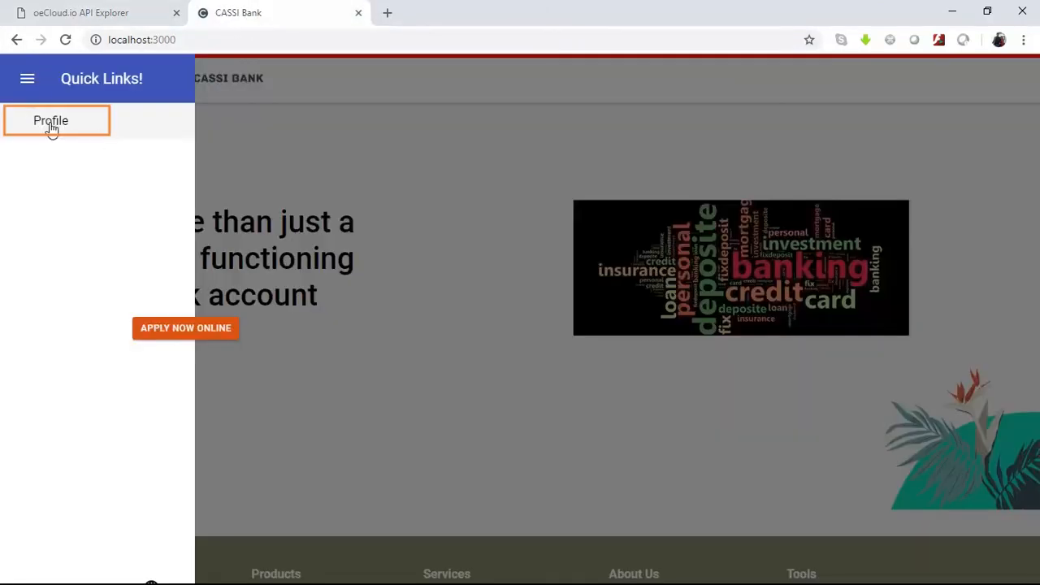